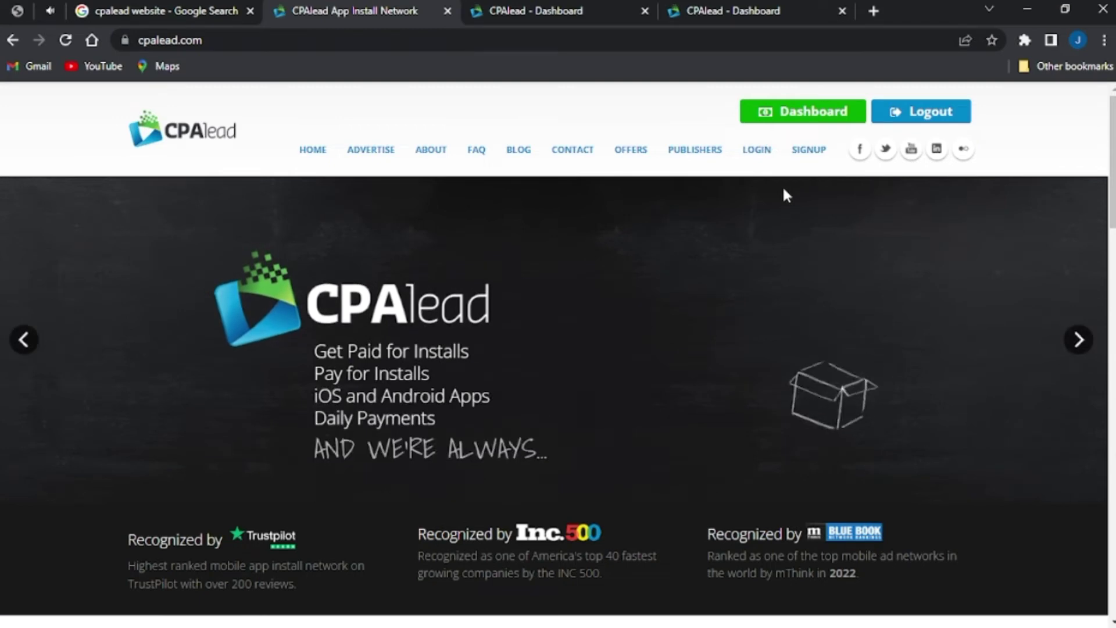
- From the CPAlead dashboard, go to Create Offer Wall and review the three phone-style themes
left_click(559, 18)
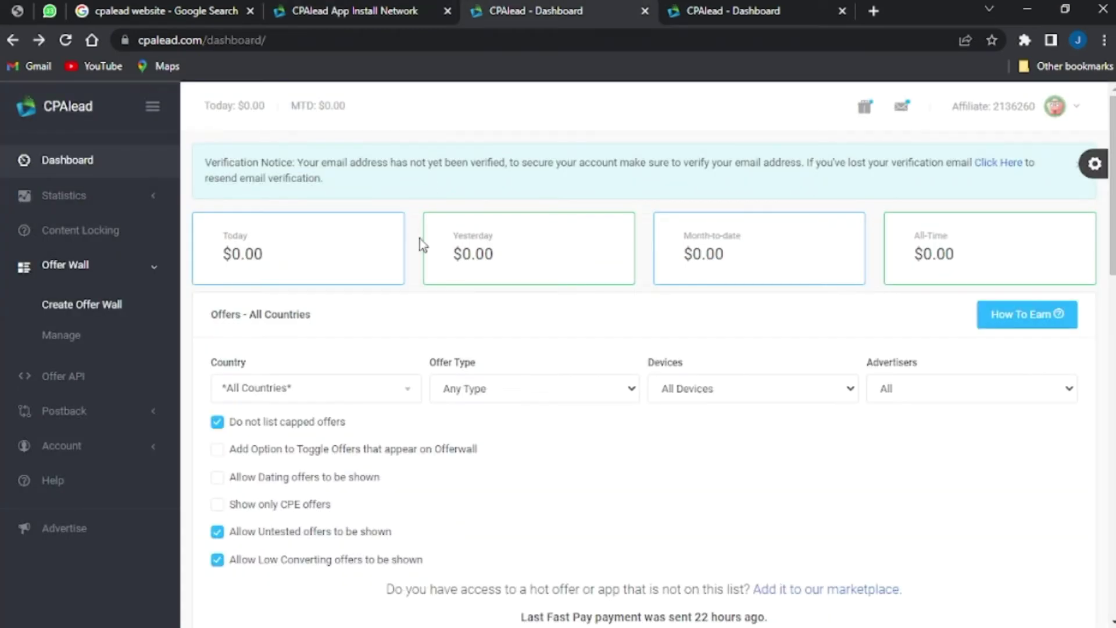
left_click(155, 271)
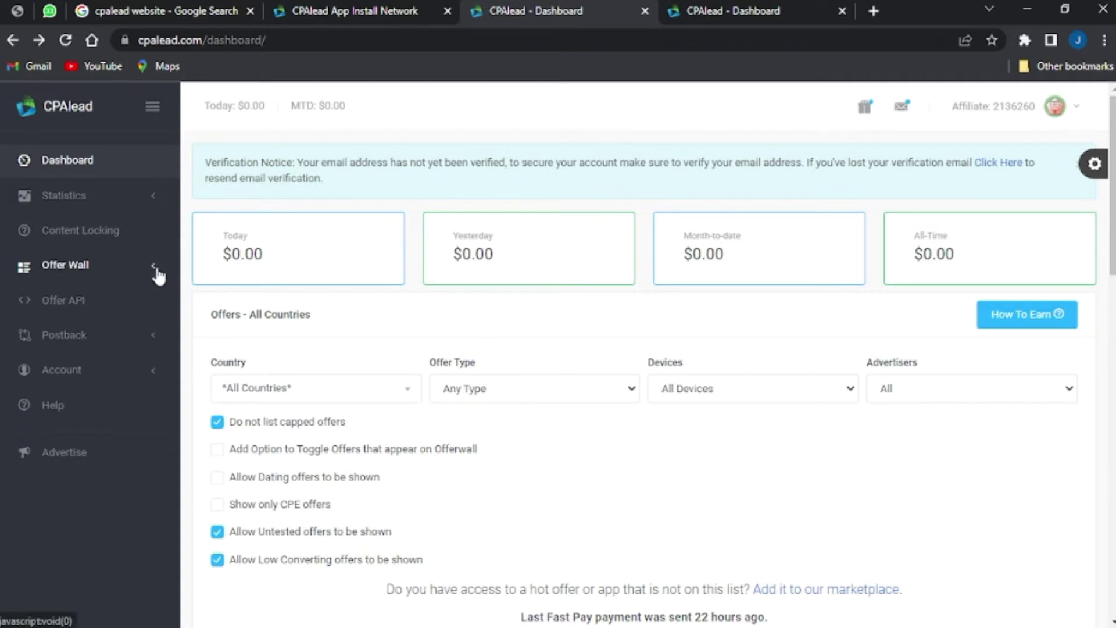
left_click(157, 272)
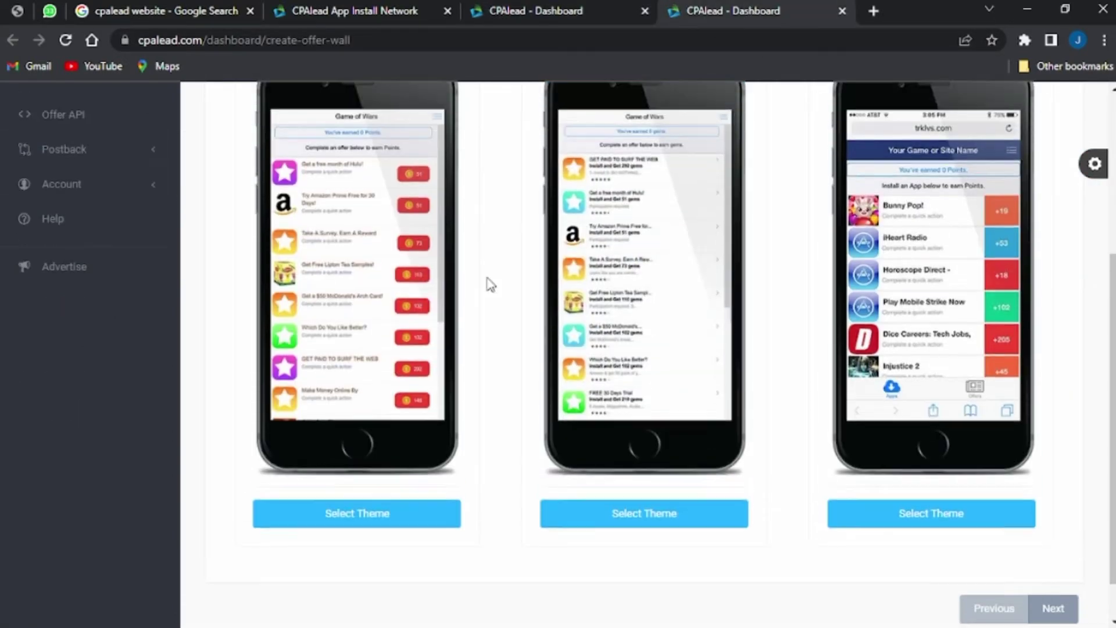
scroll(490, 285, "up", 5)
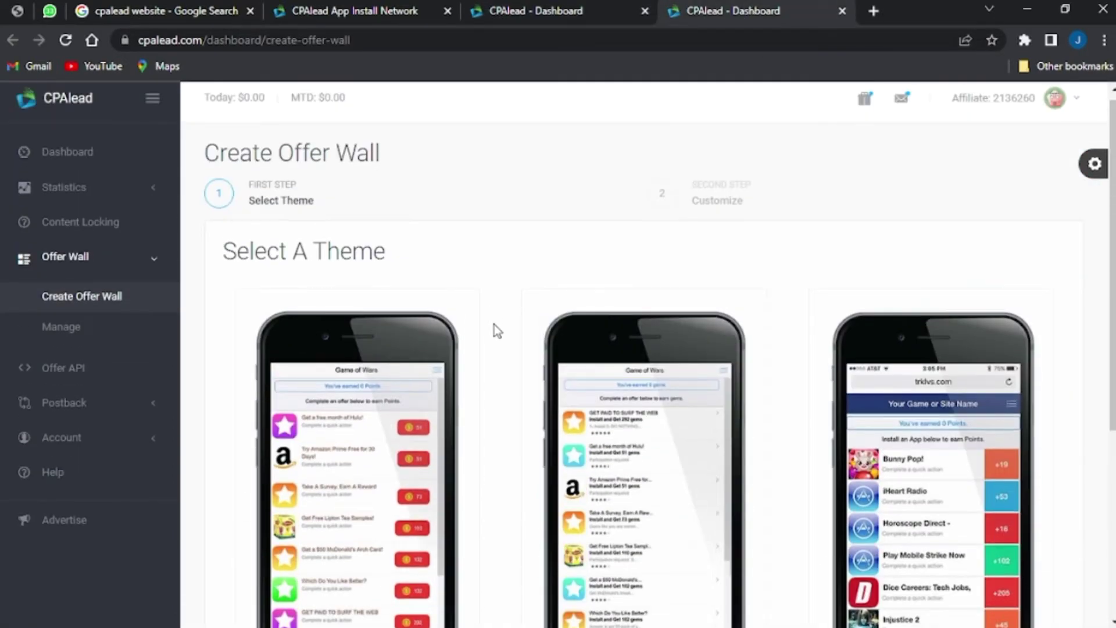
scroll(494, 325, "down", 4)
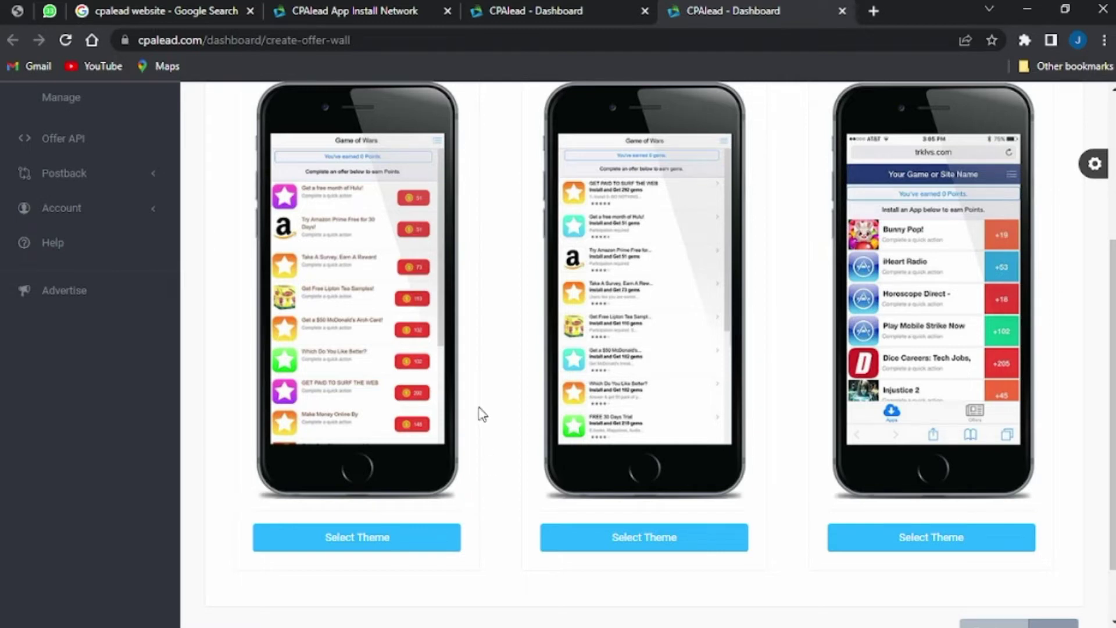
mouse_move(422, 214)
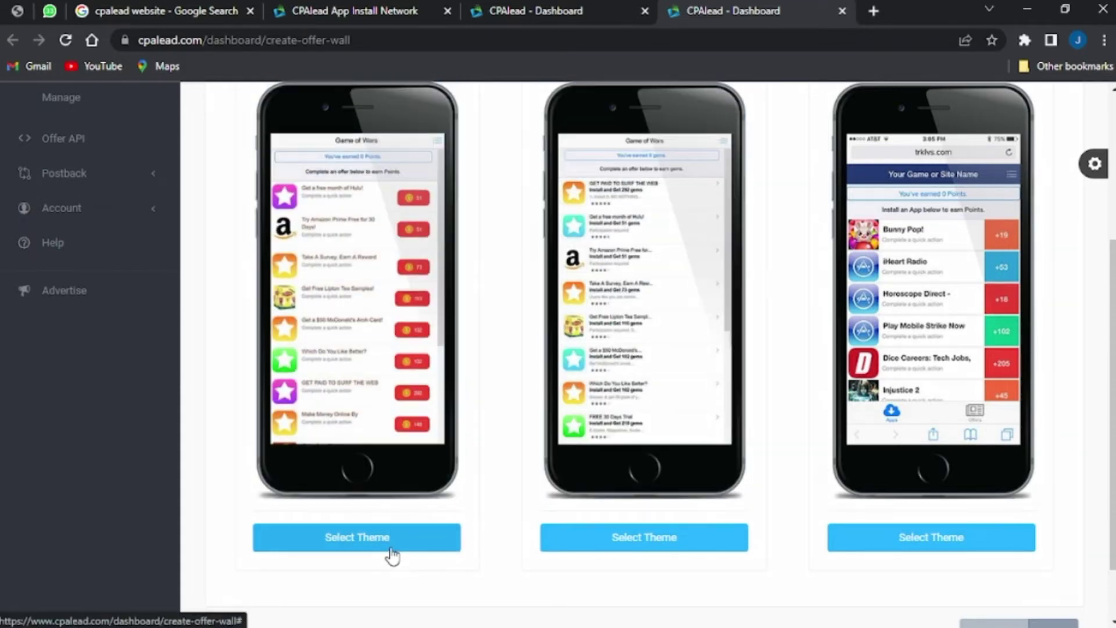
- Choose the first offer wall theme and name the offer wall TUTORIAL
left_click(390, 546)
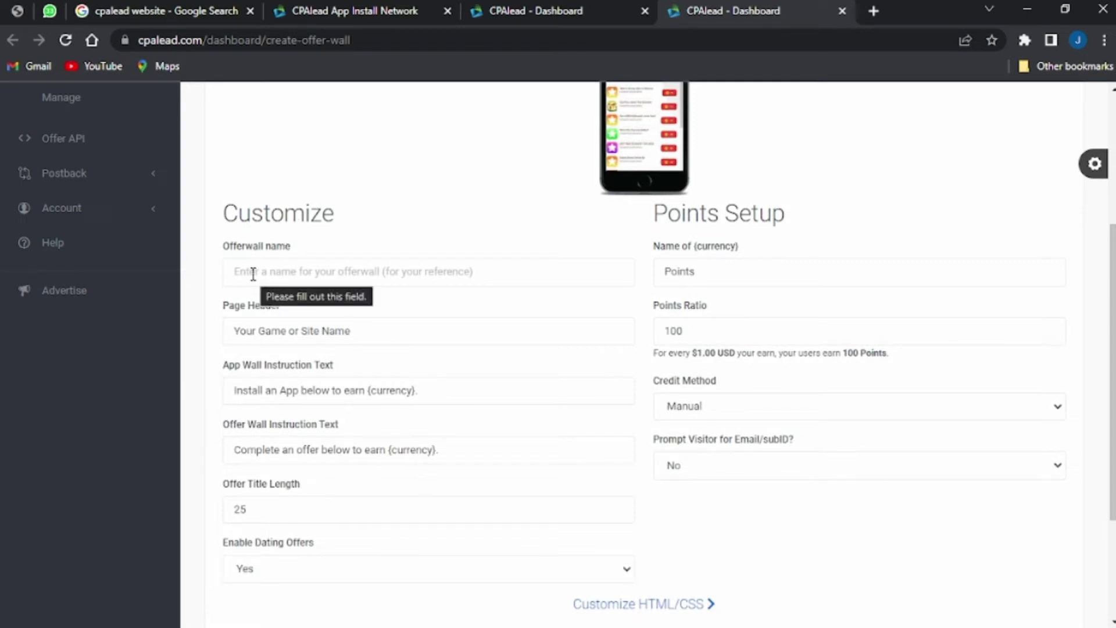
left_click(253, 275)
type("T")
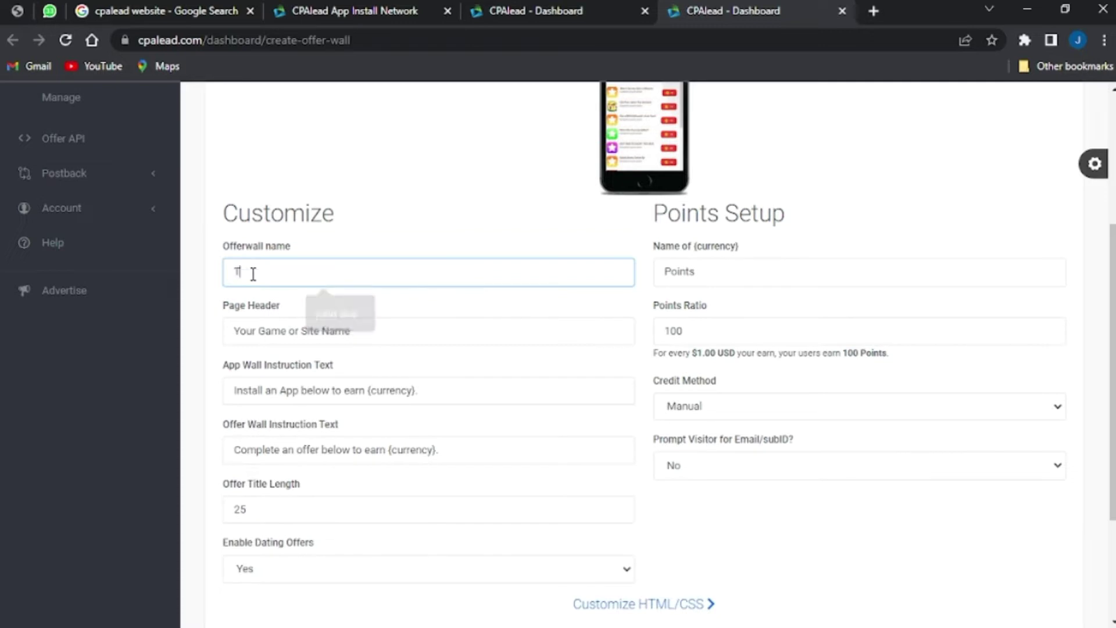
type("UTORIAL")
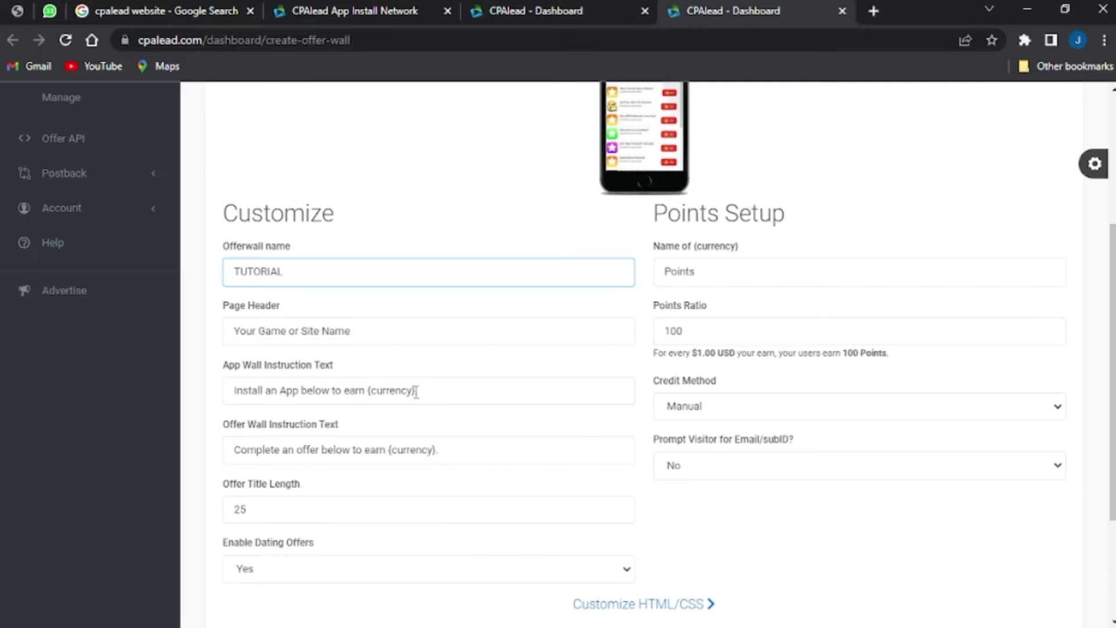
- Replace the {currency} placeholder in the app instruction text with 1$
left_click_drag(412, 390, 374, 404)
key("BackSpace")
key("BackSpace")
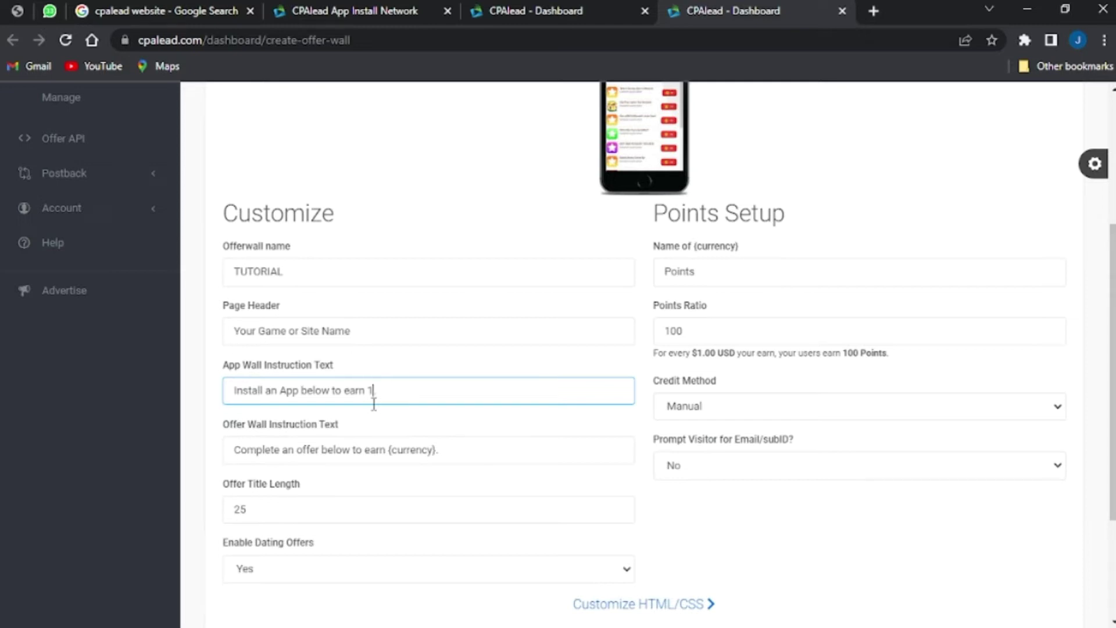
type("e")
key("BackSpace")
type("$")
left_click_drag(380, 390, 374, 393)
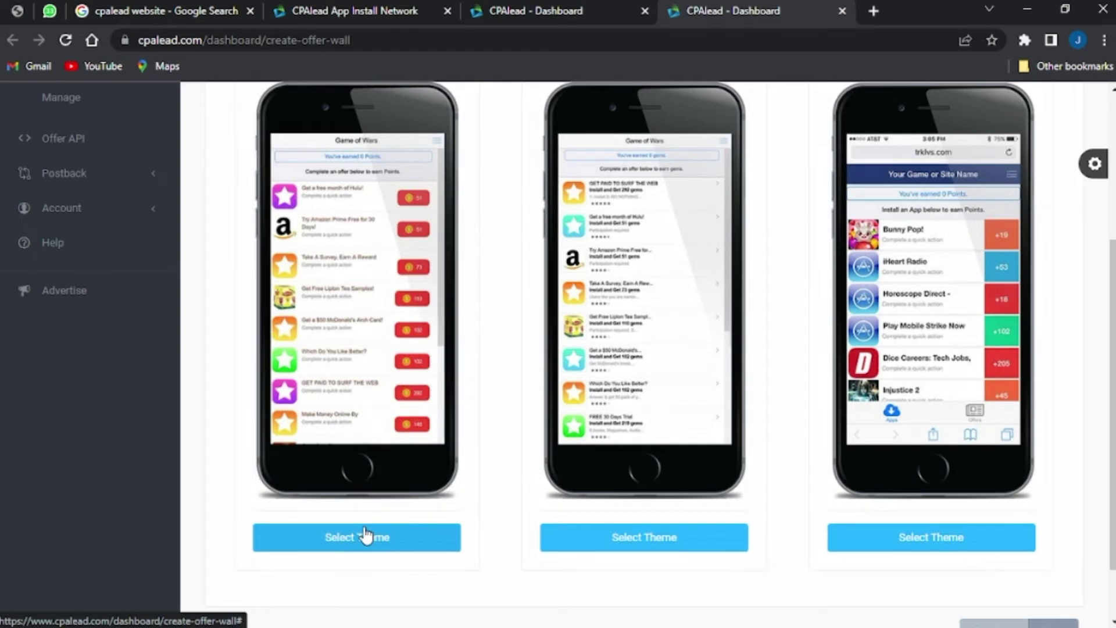
left_click(357, 541)
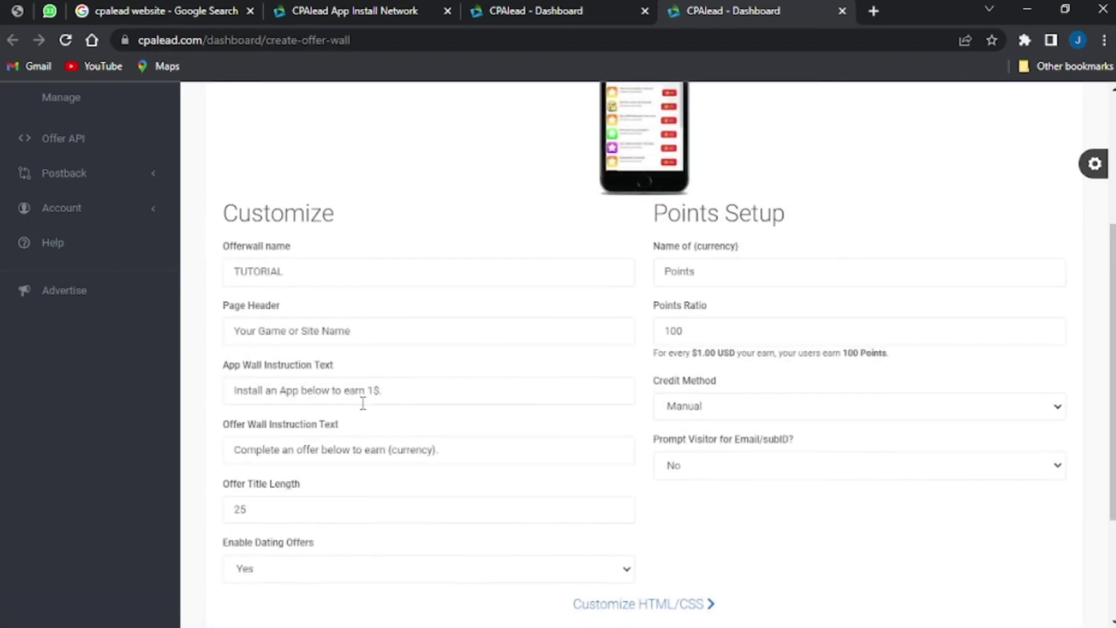
- Paste 1$ over the {currency} placeholder in the offer instruction text, removing the leftover brace
double_click(374, 390)
key("ctrl+c")
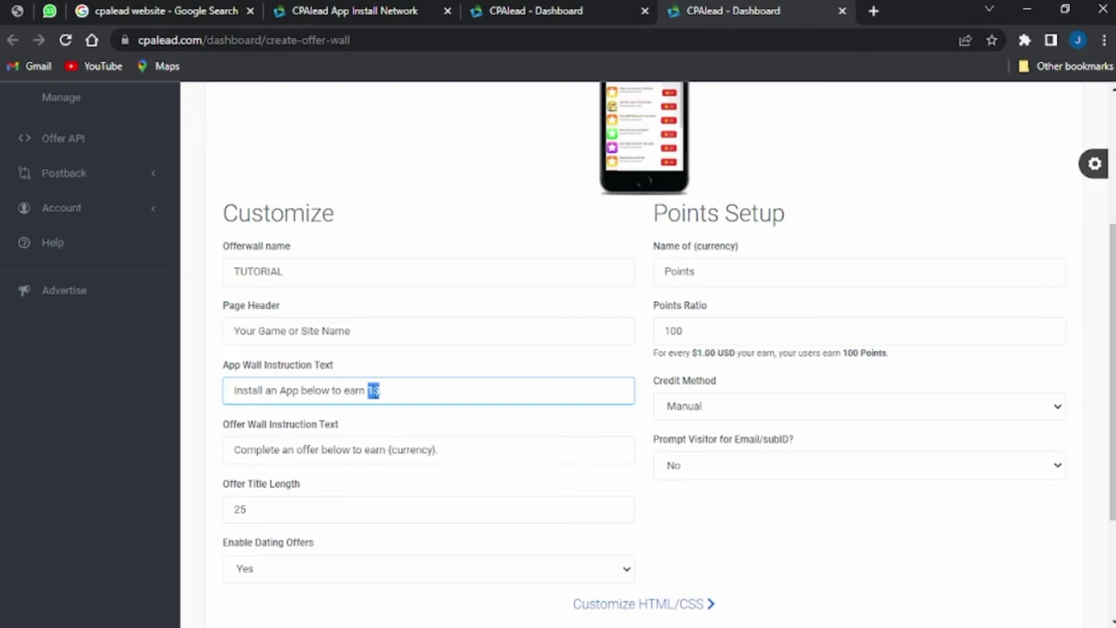
left_click_drag(435, 452, 395, 463)
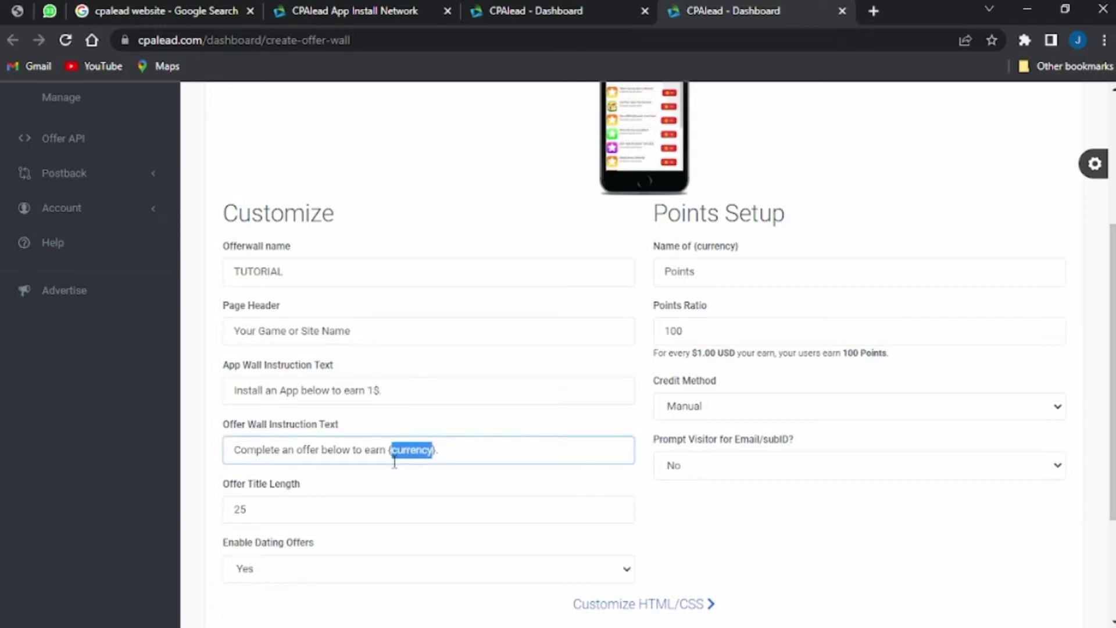
key("ctrl+v")
scroll(394, 462, "up", 10)
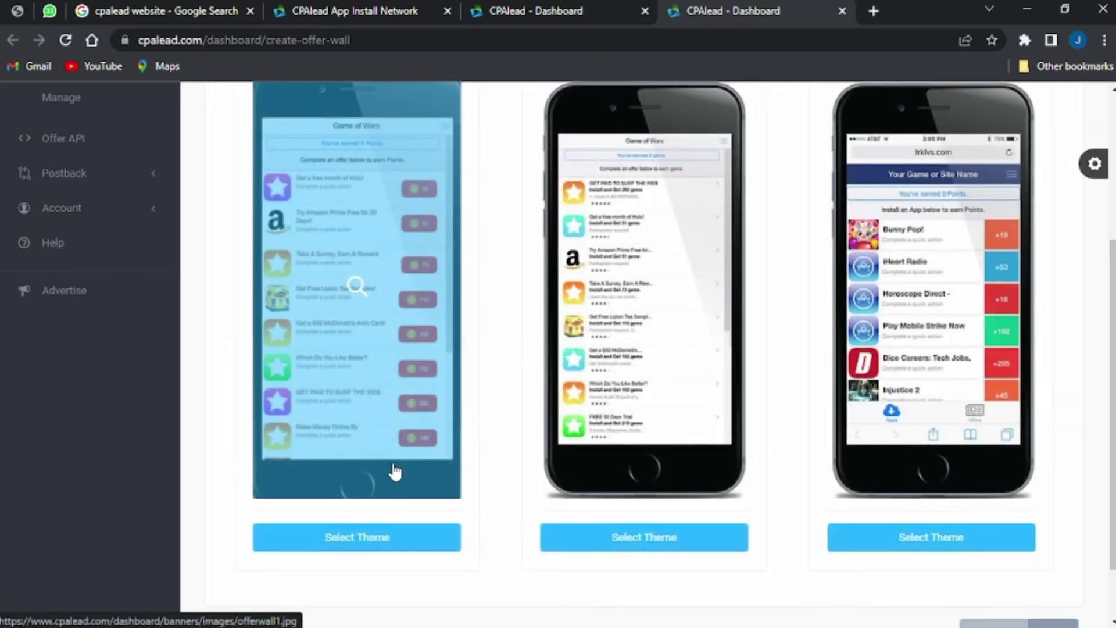
left_click(386, 538)
left_click(395, 450)
key("BackSpace")
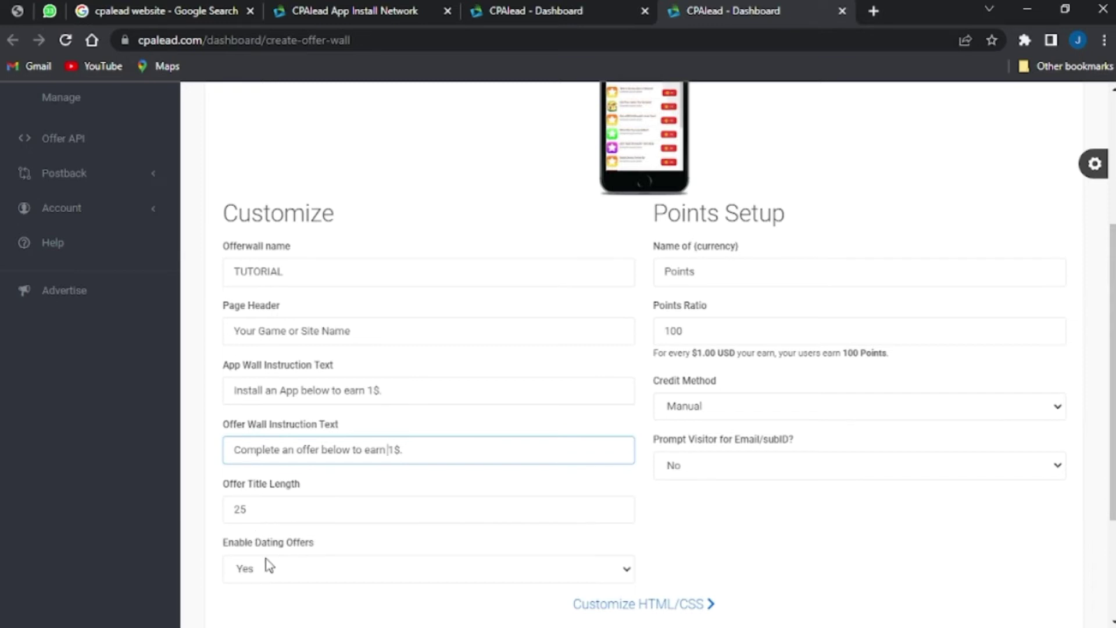
- Set Enable Dating Offers to No and rename the currency from Points to DOLLAR
left_click(325, 568)
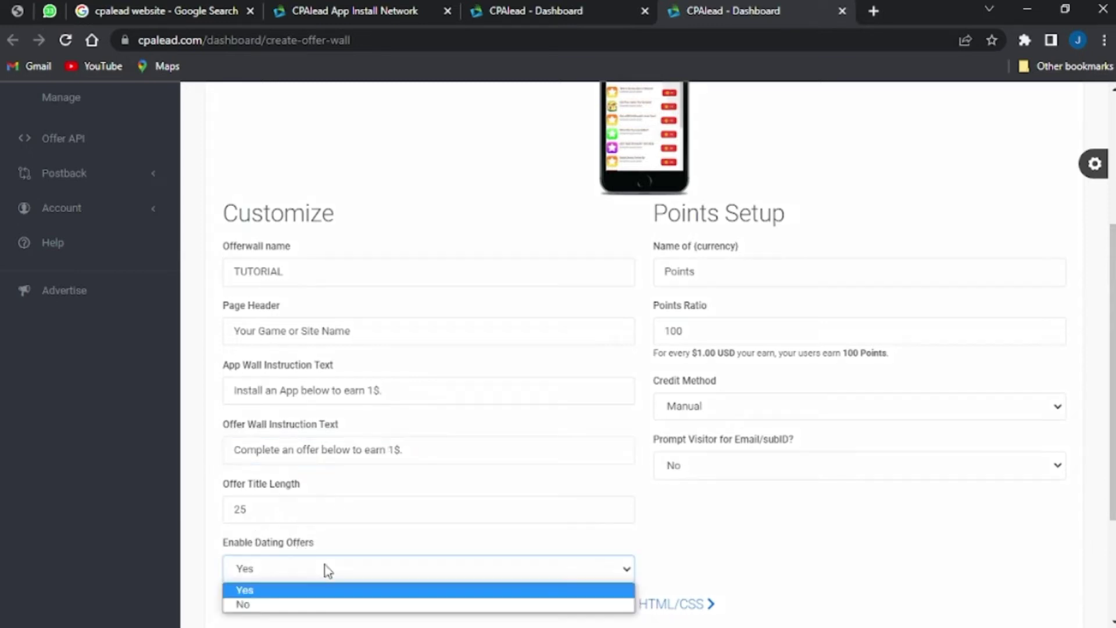
left_click(312, 608)
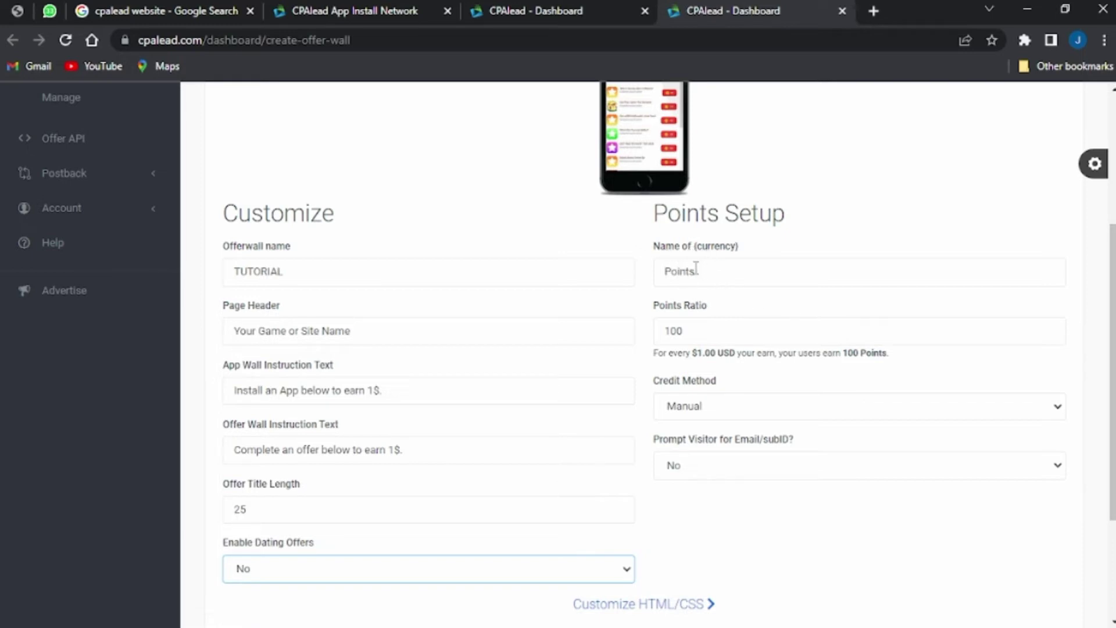
left_click_drag(699, 270, 655, 277)
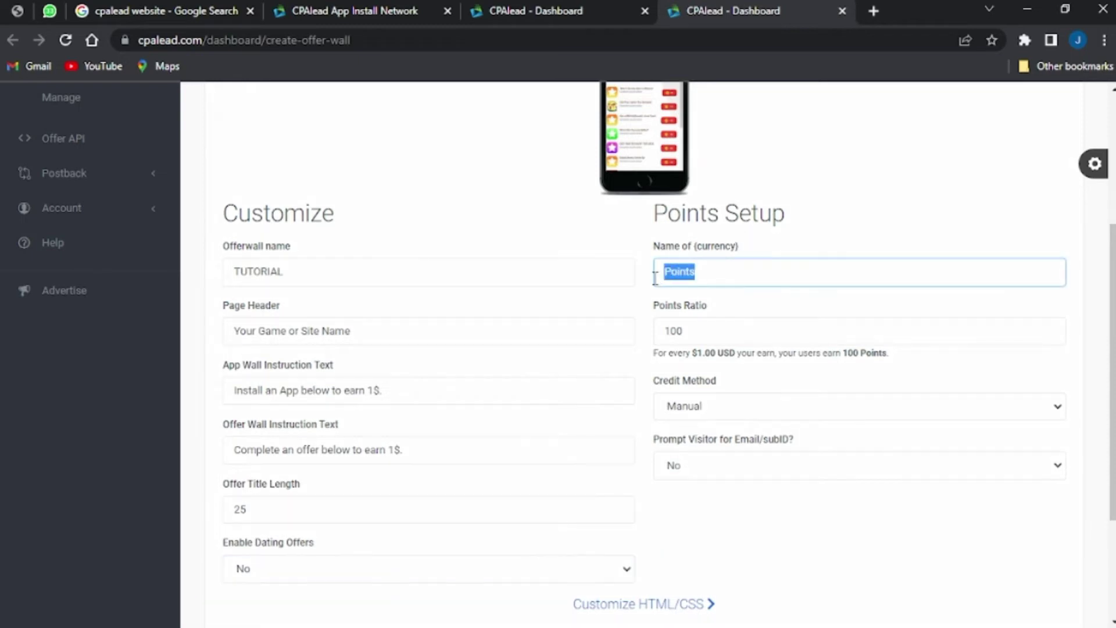
type("DOLLAR")
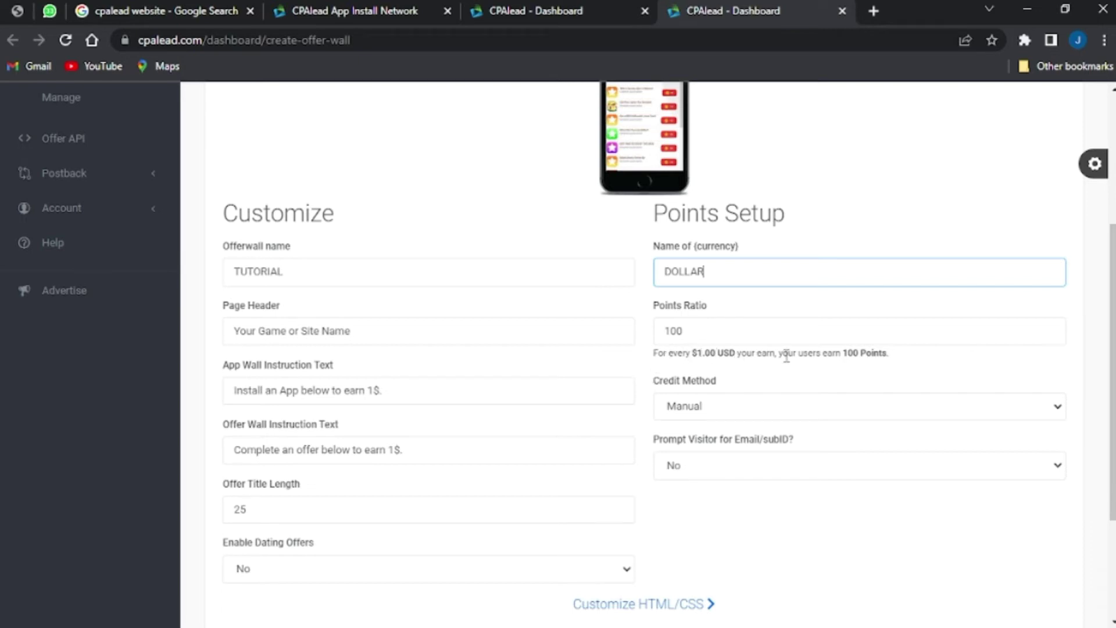
- Keep Points Ratio 100, Credit Method Manual and Prompt Visitor set to No
left_click(692, 330)
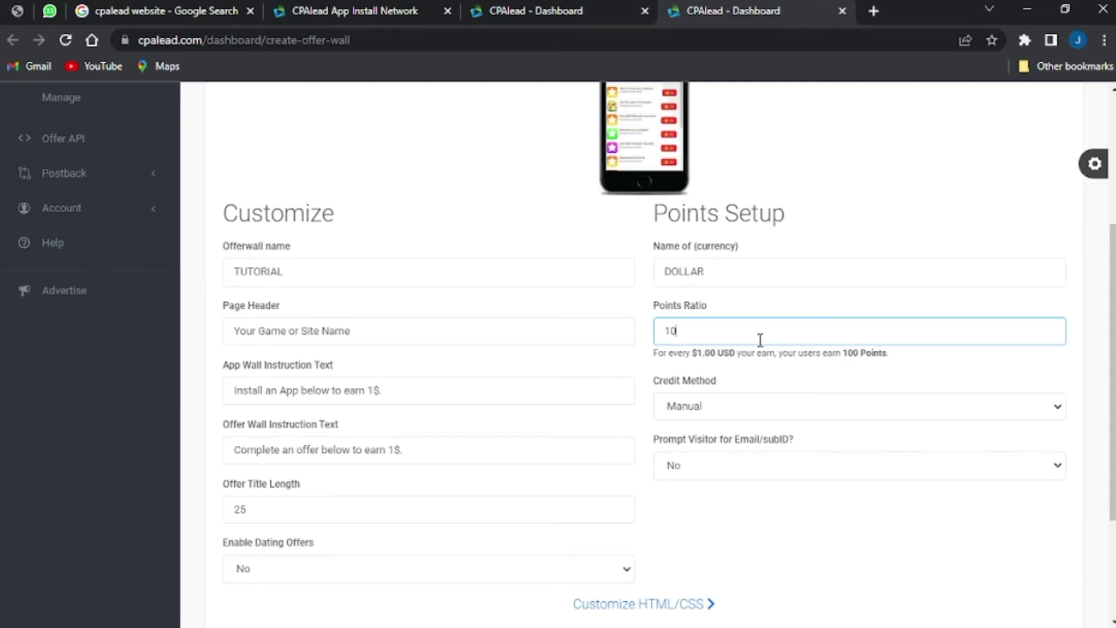
type("0")
left_click(708, 417)
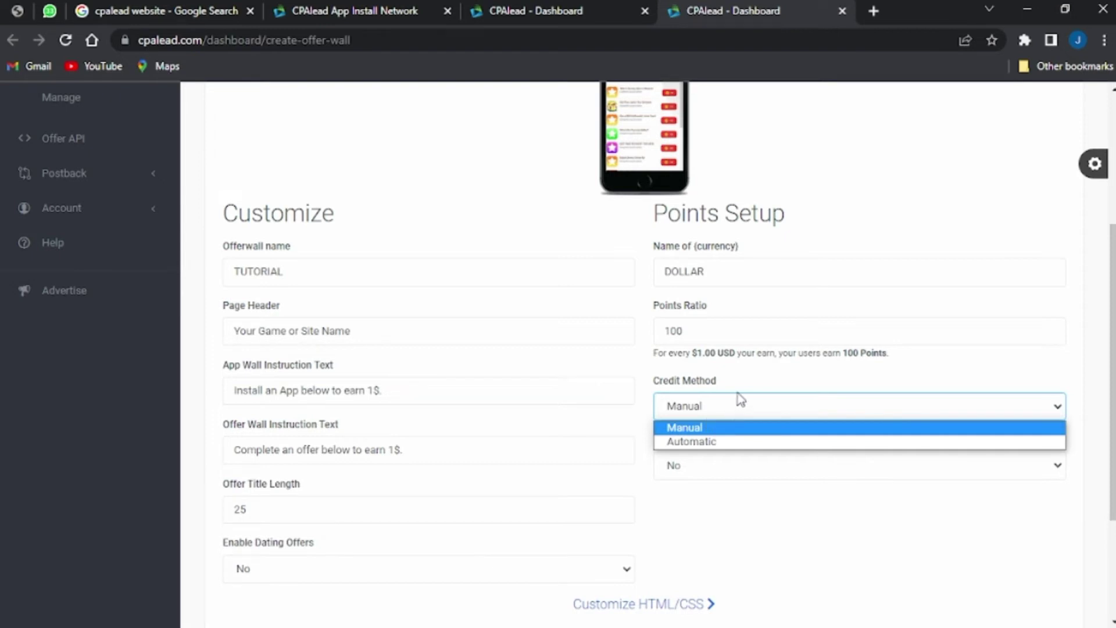
left_click(731, 409)
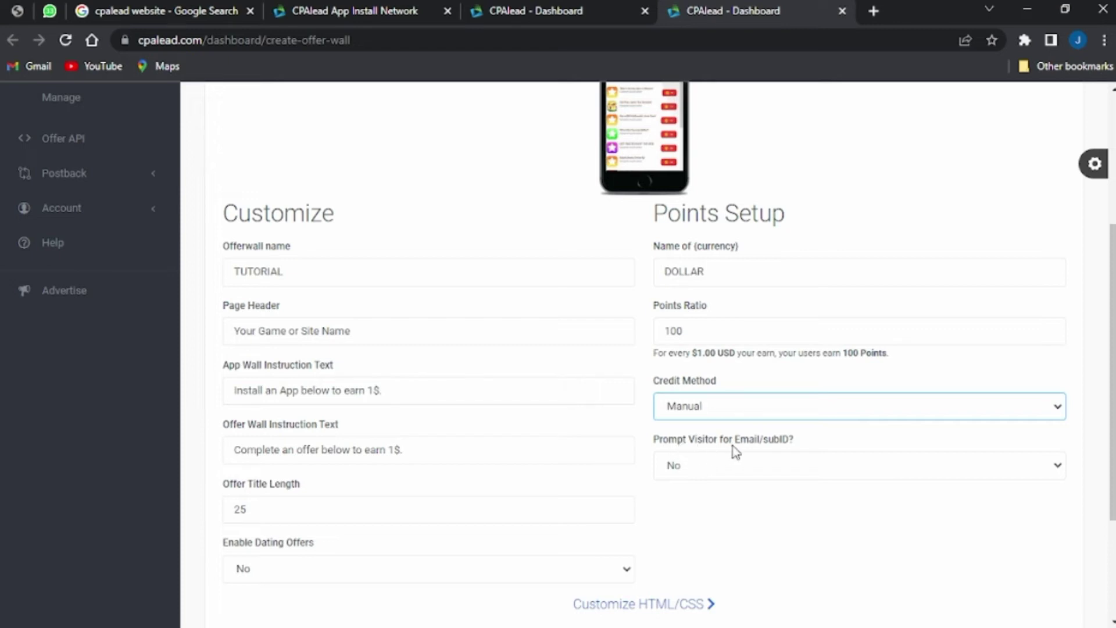
left_click(843, 472)
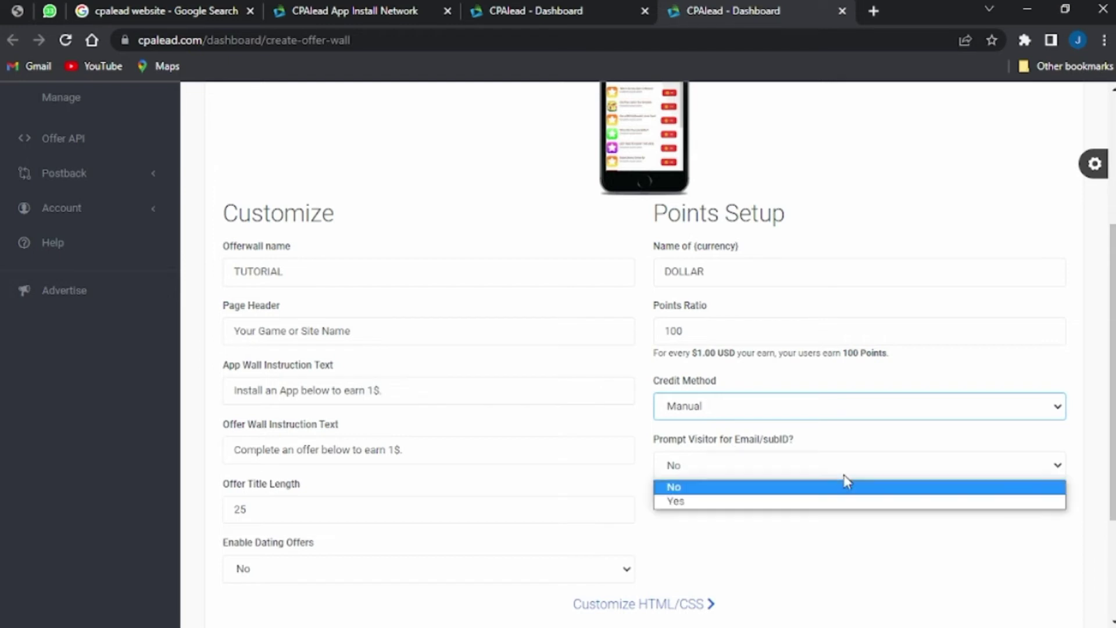
left_click(847, 481)
scroll(716, 604, "down", 3)
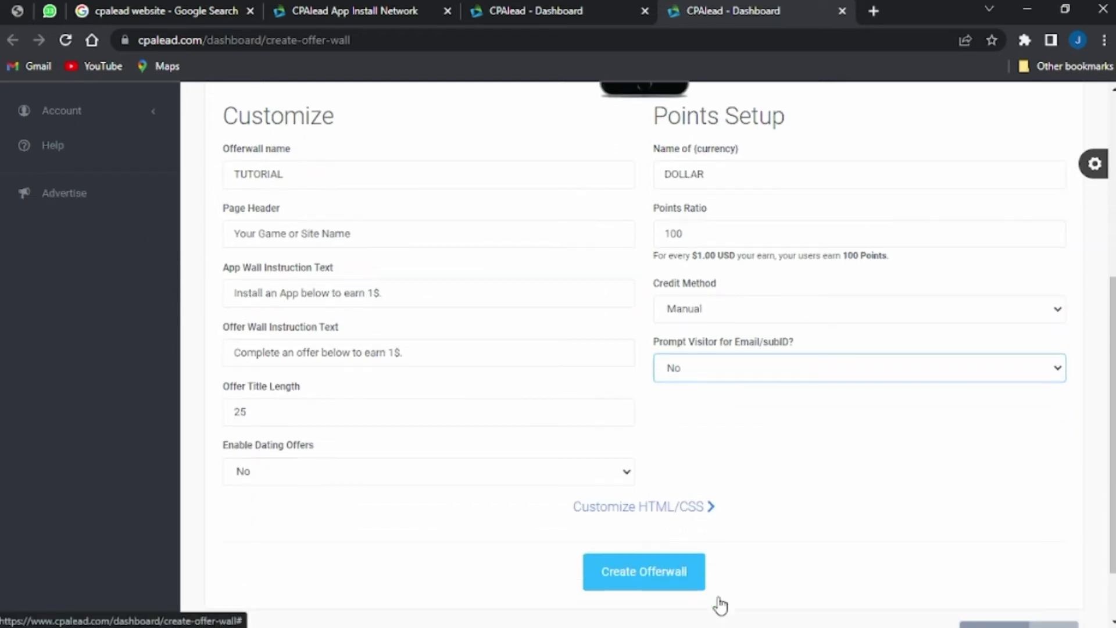
- Create the TUTORIAL offer wall and view its direct link, iframe and script code
left_click(658, 507)
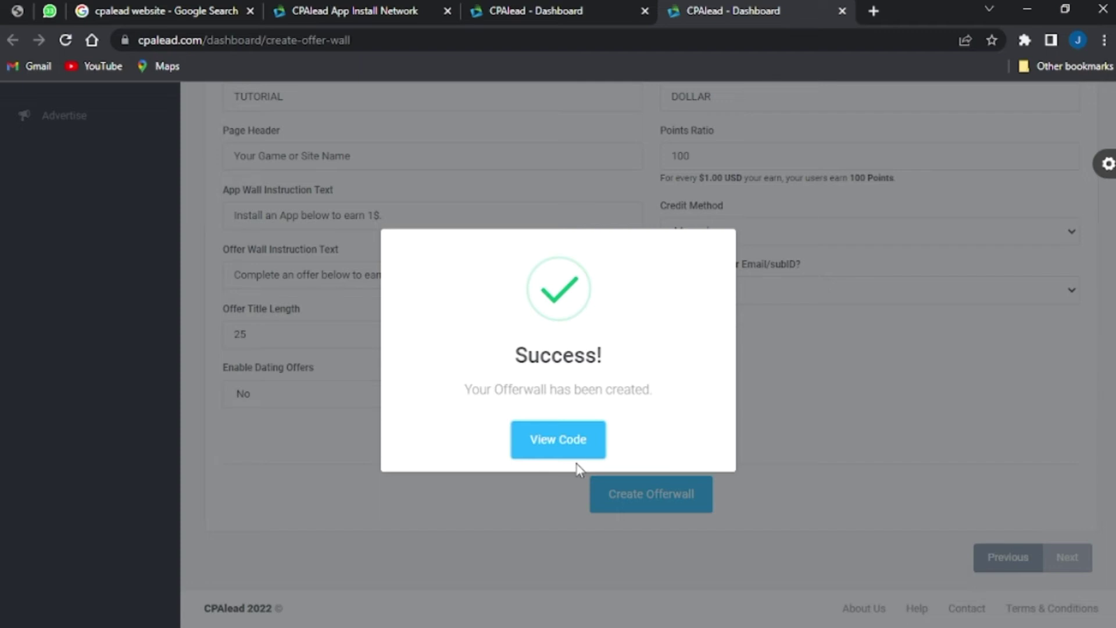
left_click(570, 449)
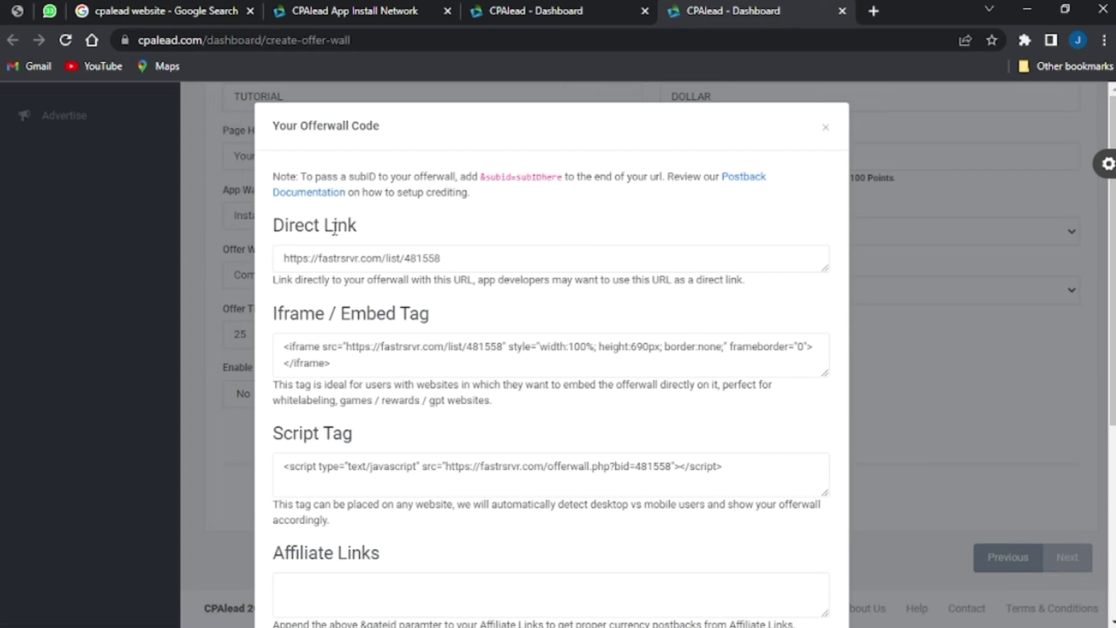
- Review the offer wall code, pointing out the script tag and selecting the direct link URL
scroll(493, 445, "down", 3)
scroll(493, 444, "down", 3)
scroll(491, 442, "up", 5)
double_click(393, 466)
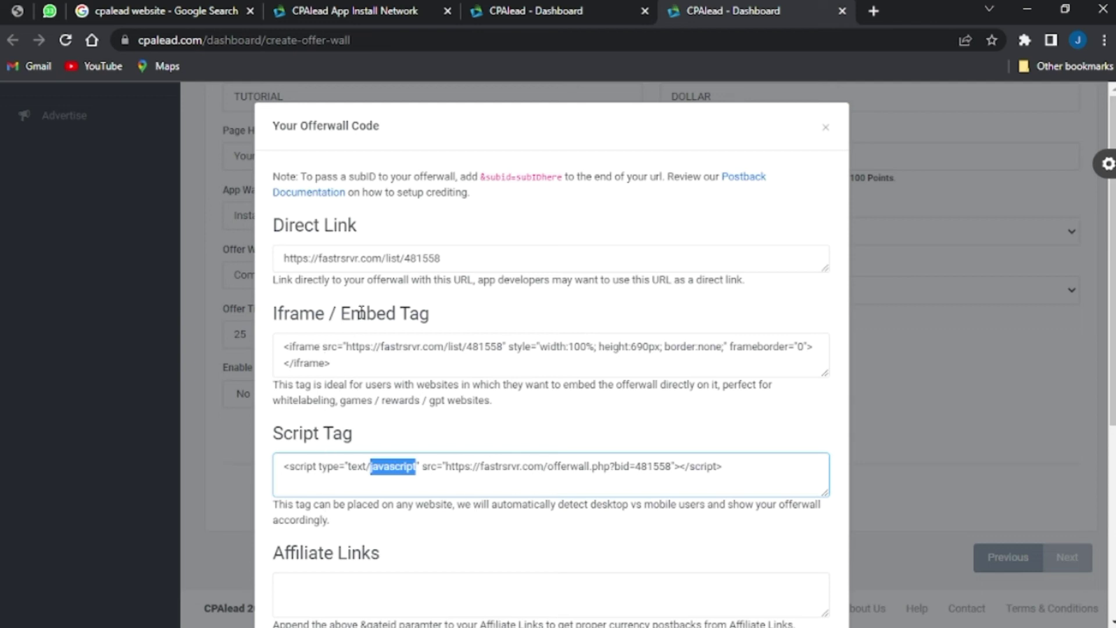
left_click_drag(448, 258, 284, 265)
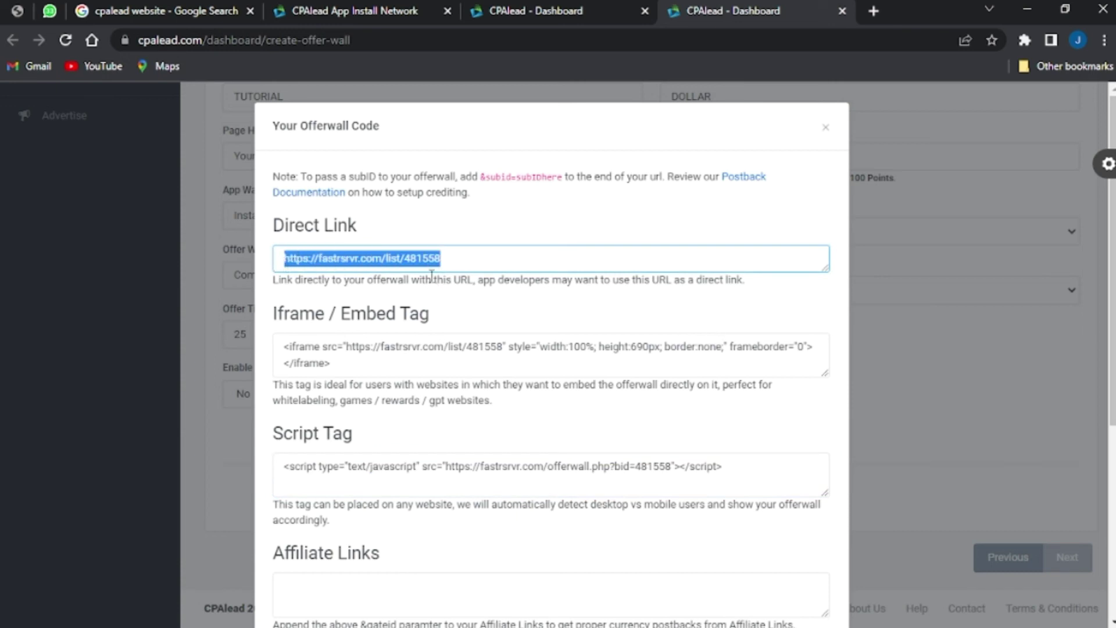
- Close the code window and go to Offer Wall > Manage to list existing walls
scroll(559, 314, "down", 5)
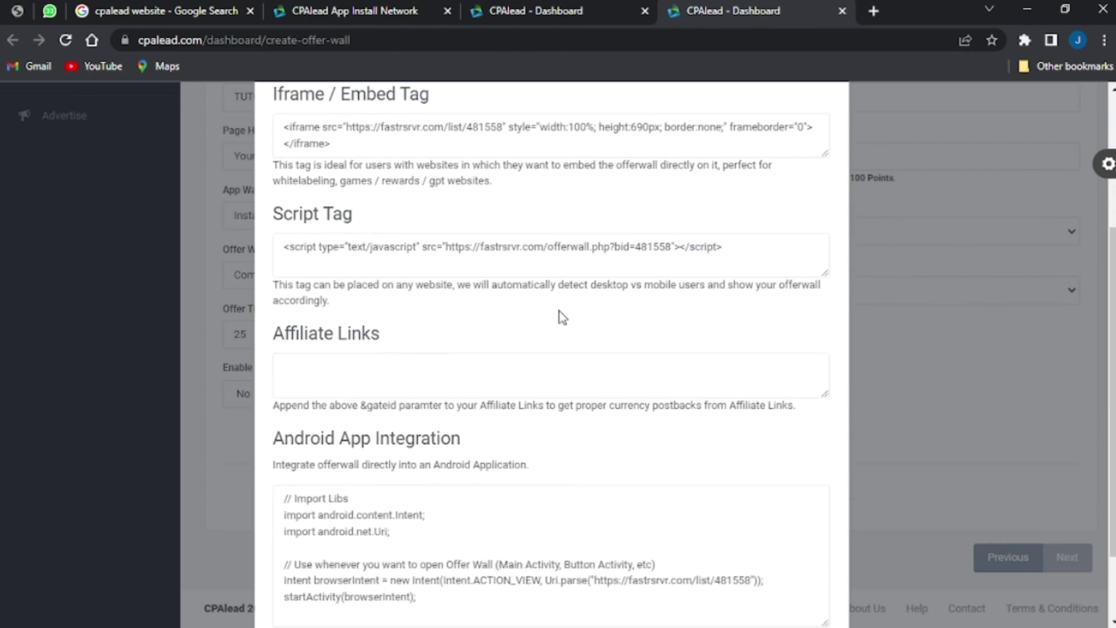
left_click(798, 580)
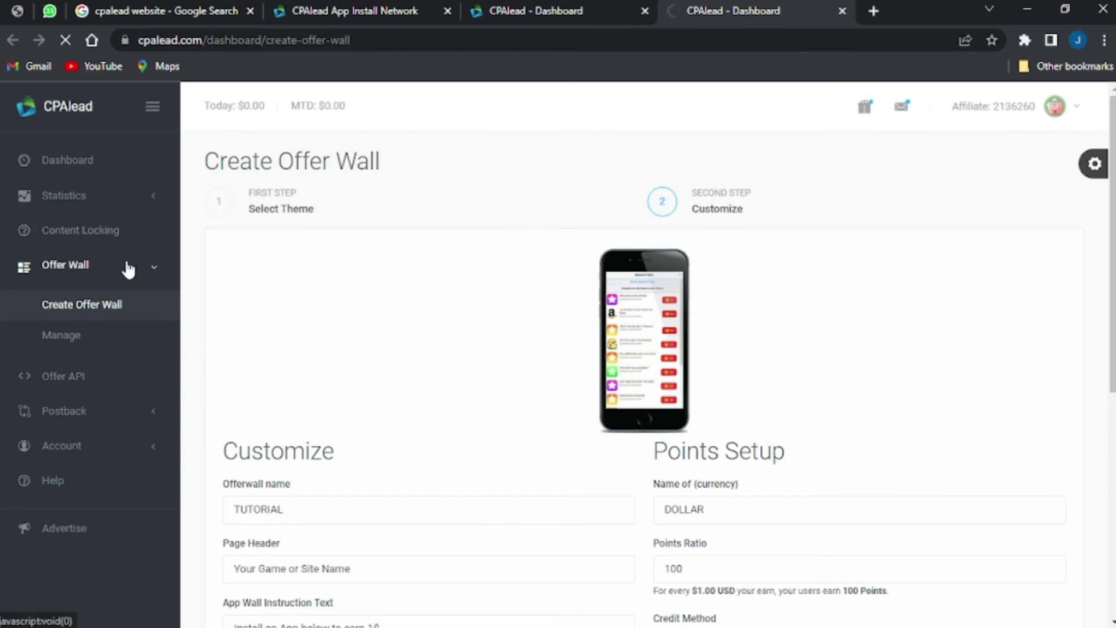
left_click(58, 334)
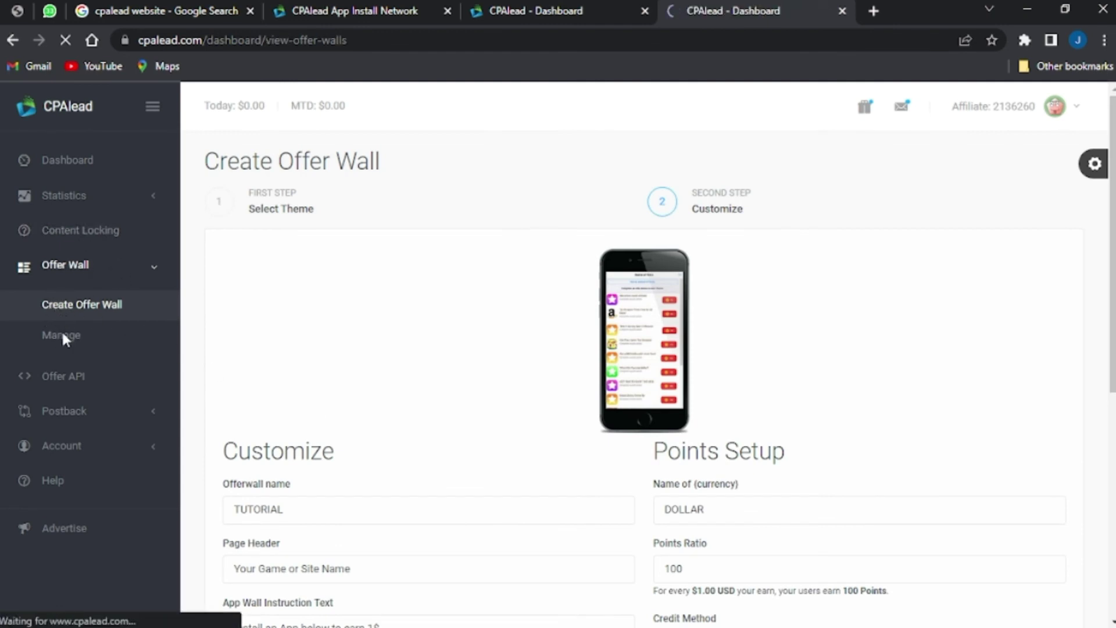